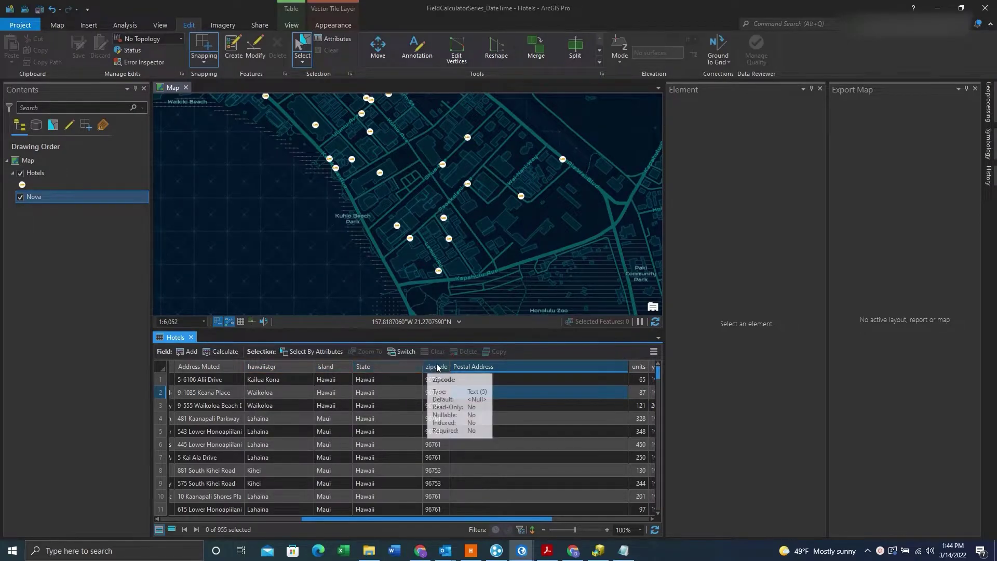
# Step: Start a Calculate Field expression for Postal Address containing the Address Muted field
pyautogui.rightClick(492, 366)
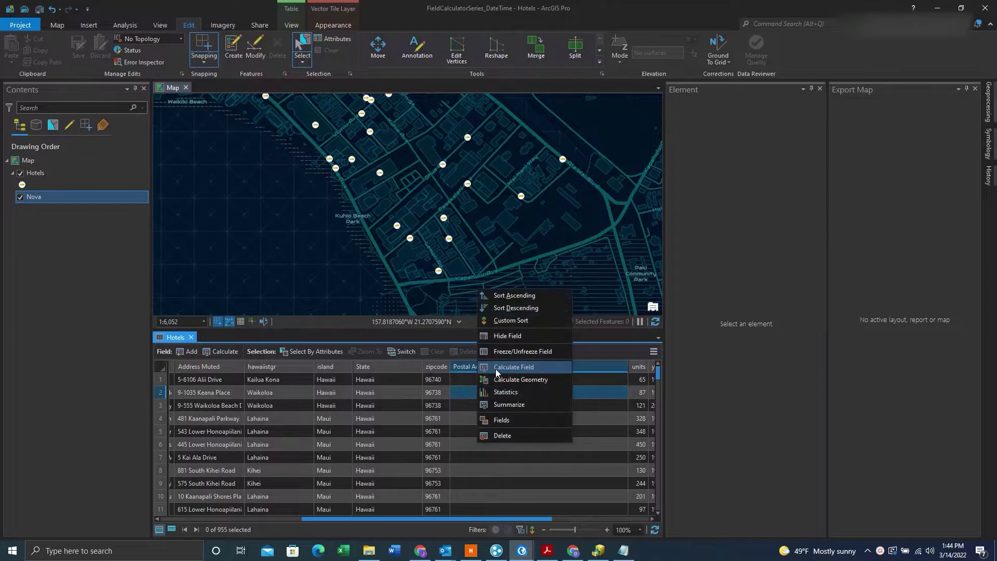
pyautogui.click(496, 368)
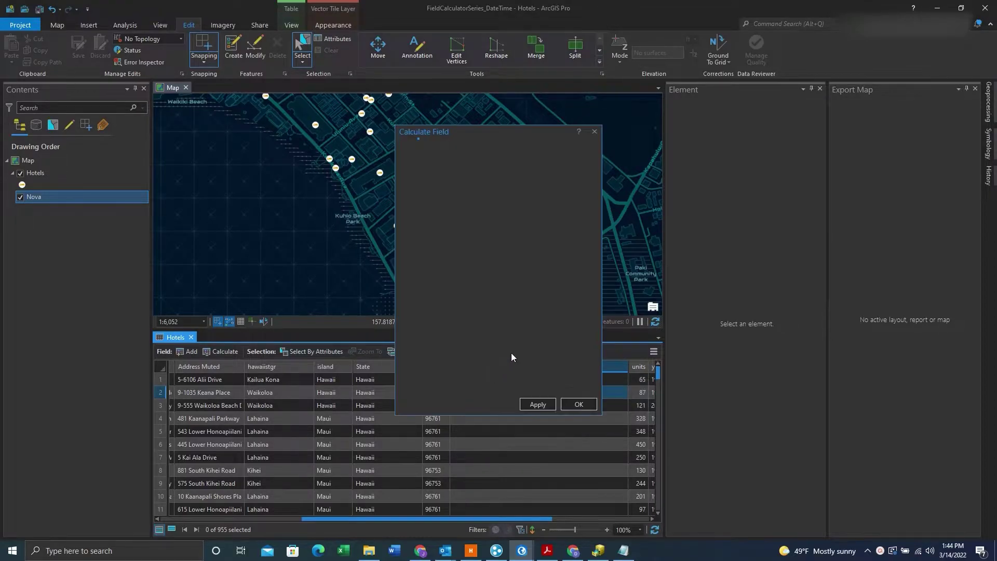
pyautogui.click(483, 361)
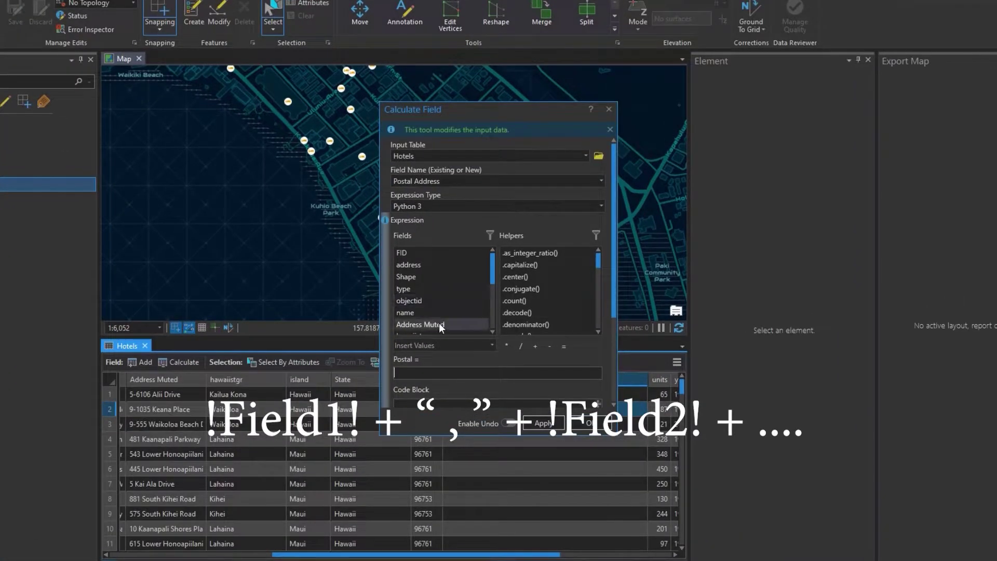
pyautogui.doubleClick(446, 317)
pyautogui.click(468, 373)
pyautogui.write('+')
pyautogui.write(' ""')
pyautogui.write('"')
# Step: Extend the Postal expression with + ", " + hawaiistgr + ", " comma separators
pyautogui.press('Left')
pyautogui.press('Right')
pyautogui.write('+')
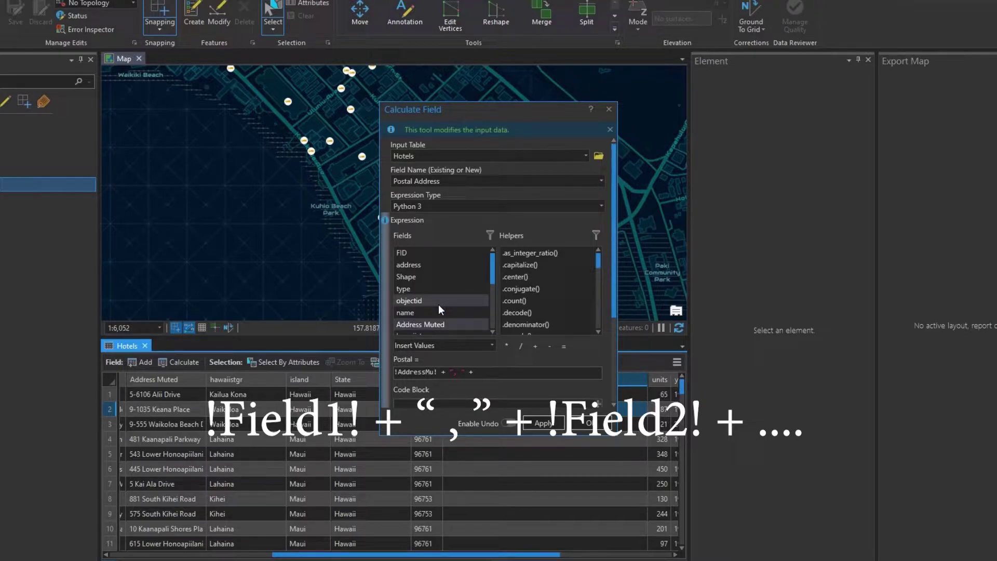
pyautogui.scroll(-1, 439, 305)
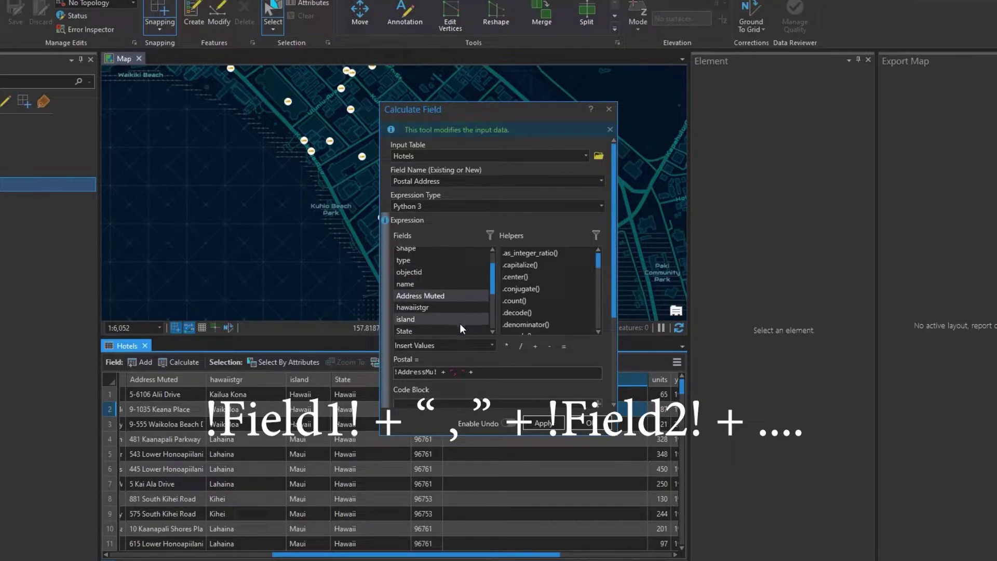
pyautogui.doubleClick(446, 310)
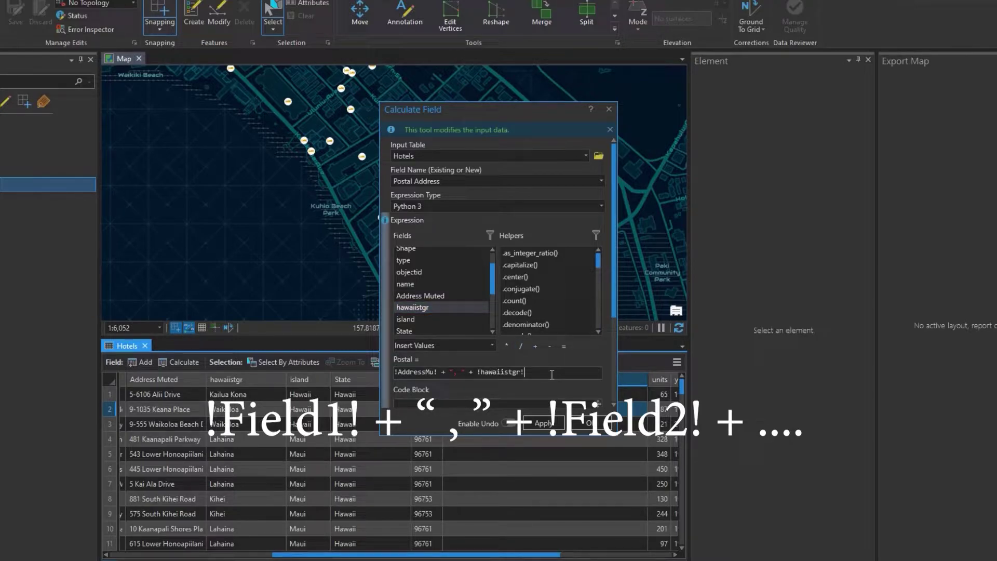
pyautogui.write('+ ", " + !island!')
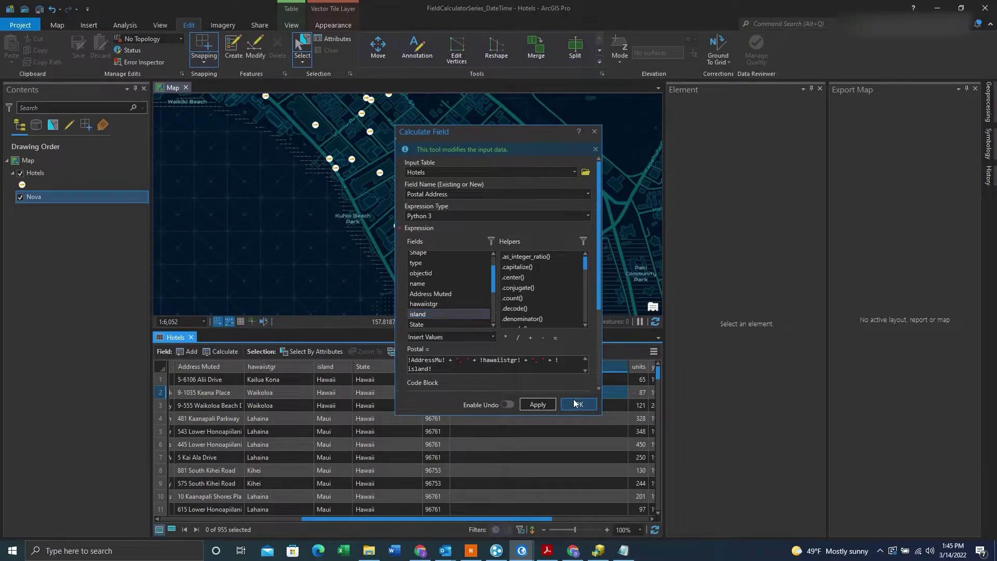
pyautogui.click(587, 422)
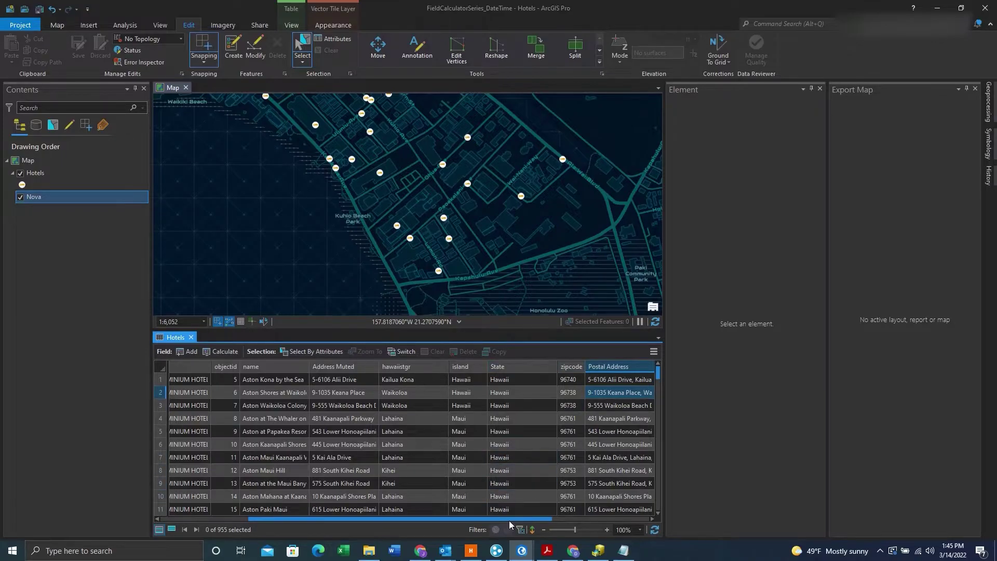
pyautogui.moveTo(509, 520); pyautogui.dragTo(586, 519)
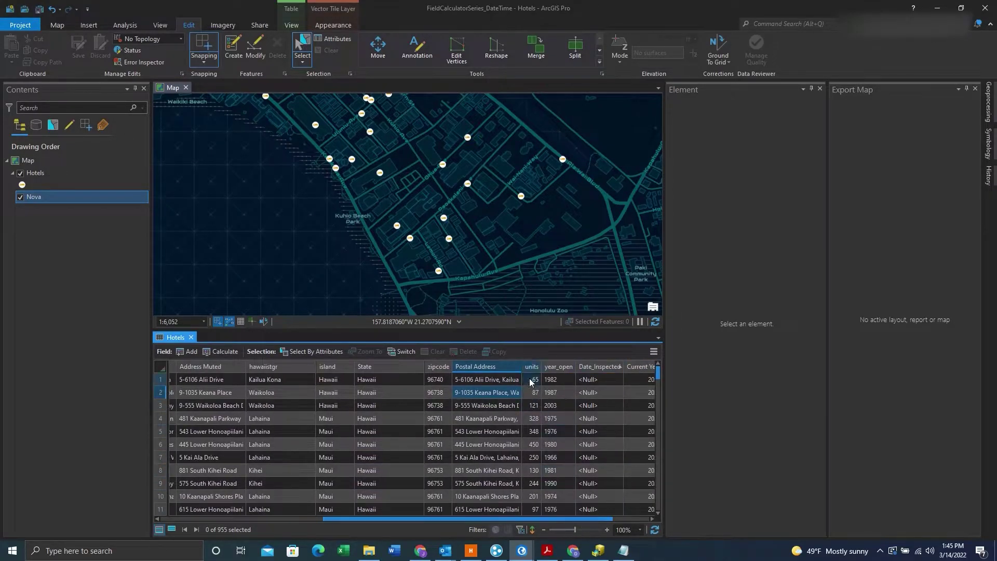
pyautogui.moveTo(521, 366); pyautogui.dragTo(607, 367)
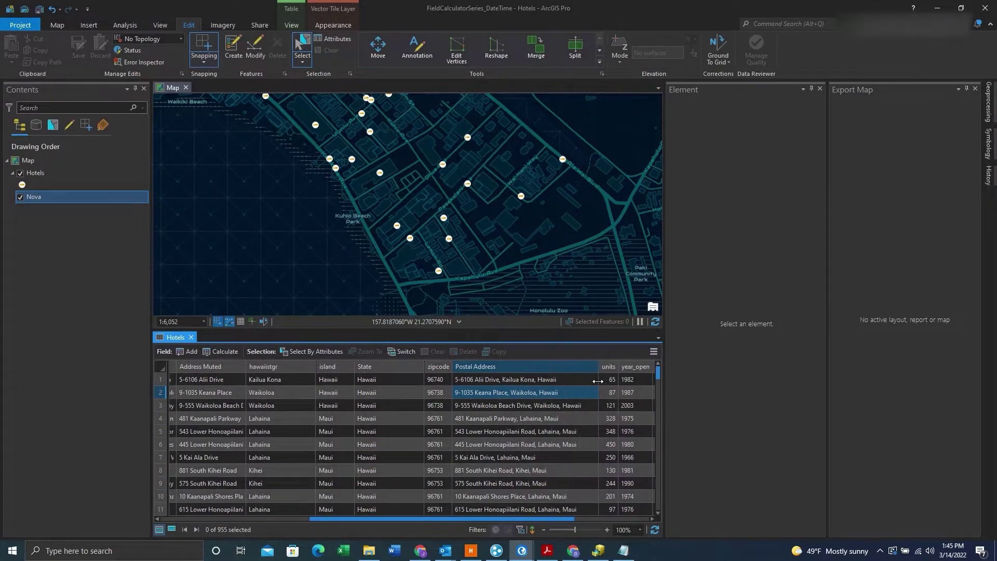
pyautogui.click(669, 322)
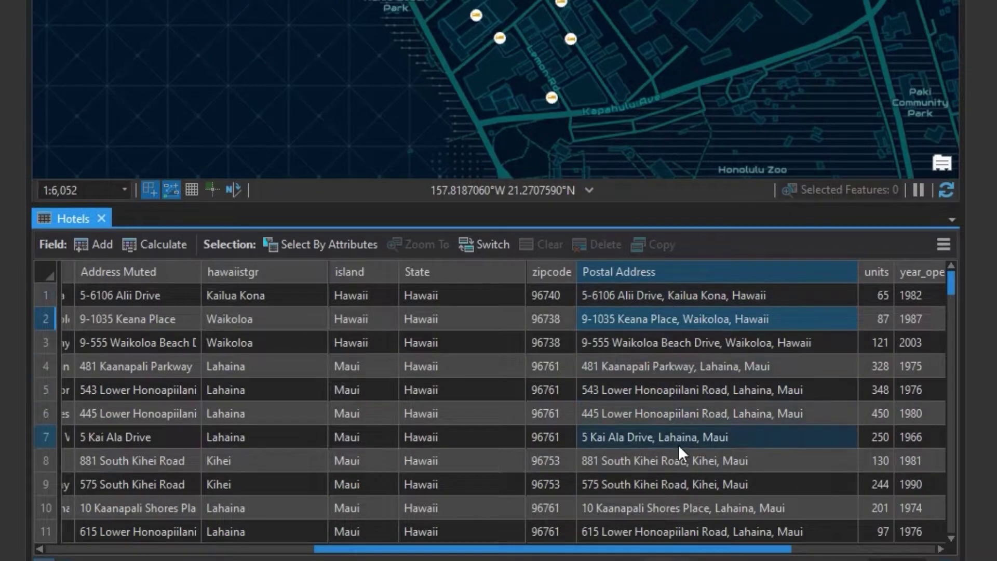
pyautogui.scroll(-6, 689, 471)
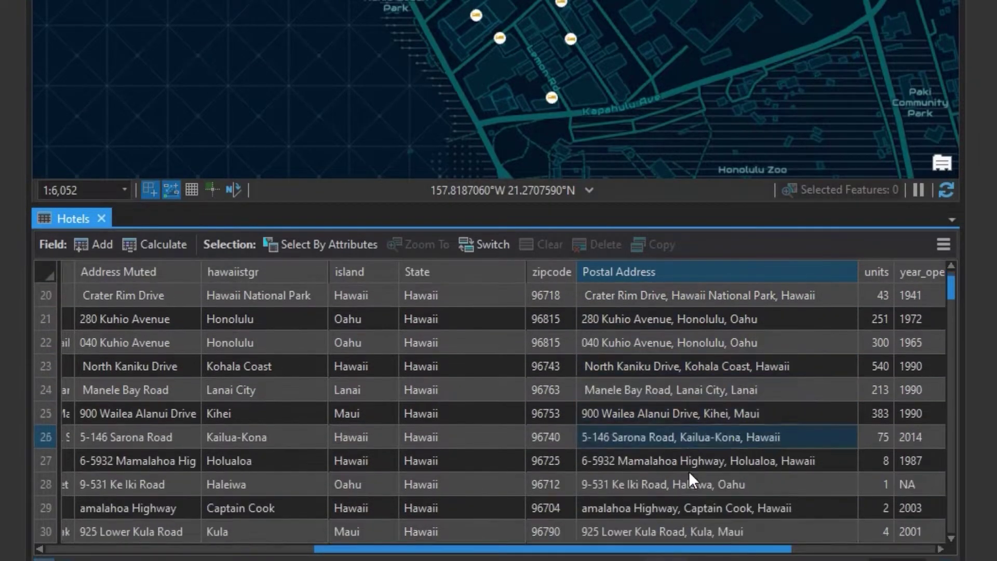
pyautogui.scroll(-1, 688, 471)
pyautogui.click(689, 471)
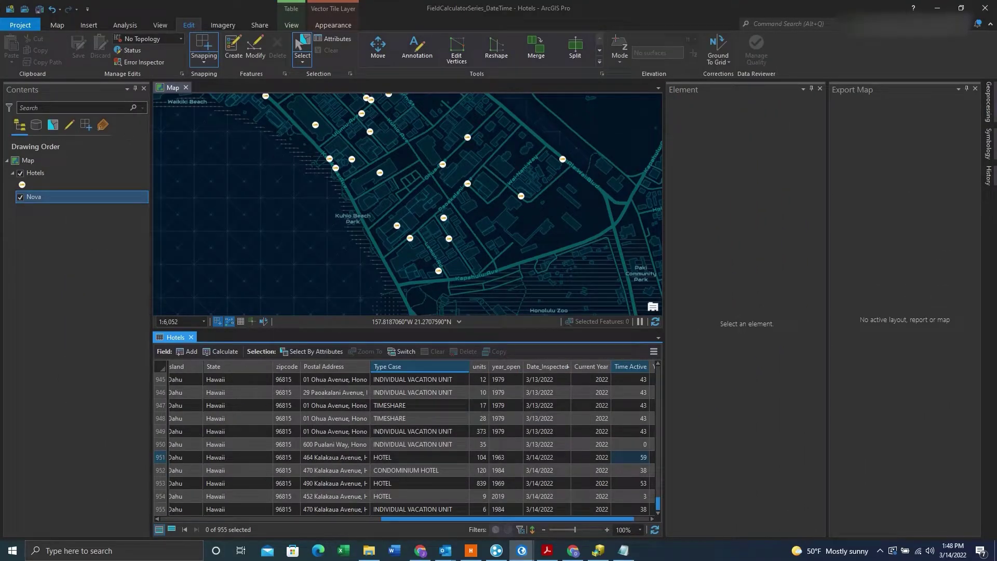
# Step: Inspect uppercase Type Case values such as HOTEL and TIMESHARE in the Hotels table
pyautogui.click(438, 381)
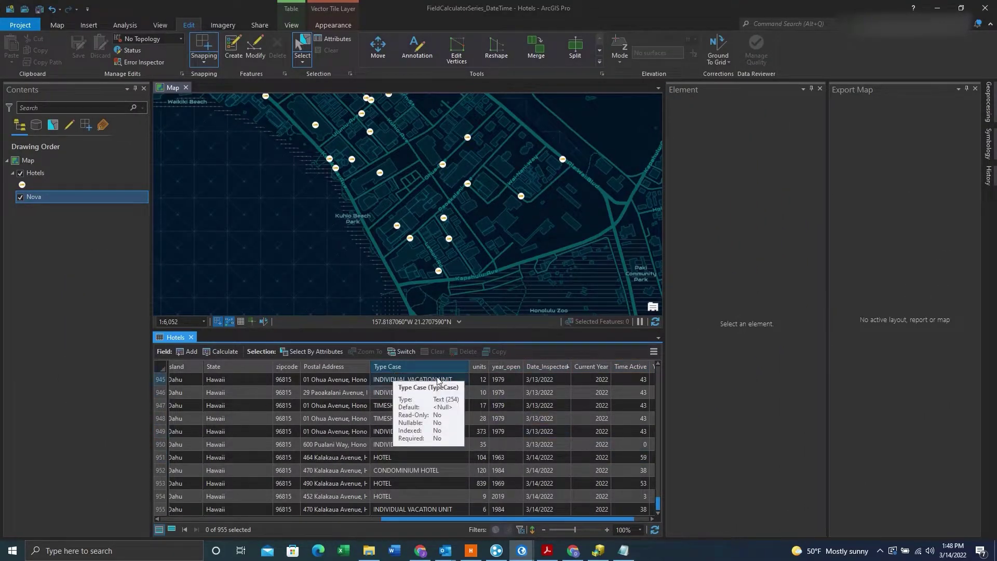
pyautogui.click(382, 404)
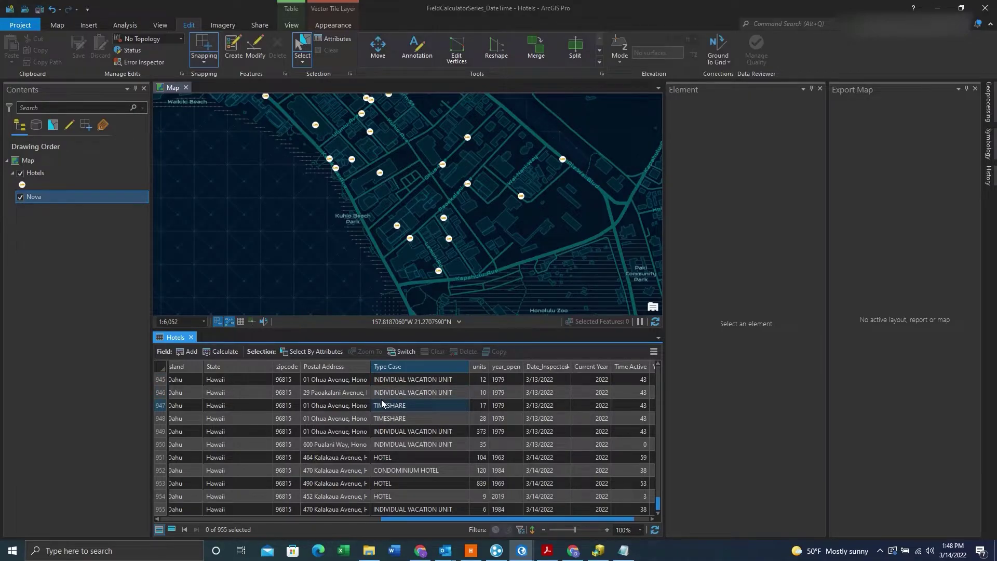
# Step: Calculate Type Case as !Type Case!.title() to title-case its values
pyautogui.rightClick(420, 369)
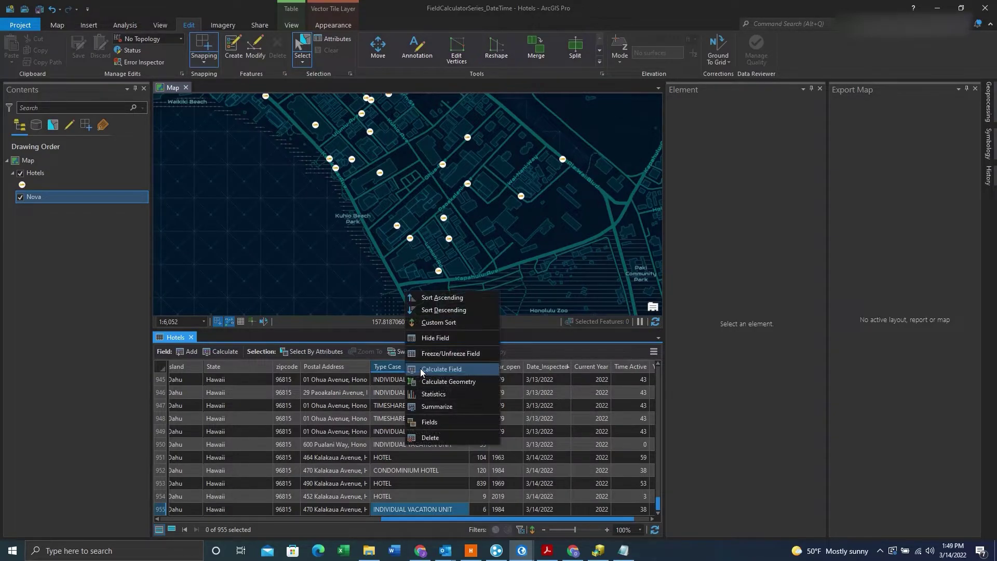
pyautogui.click(420, 368)
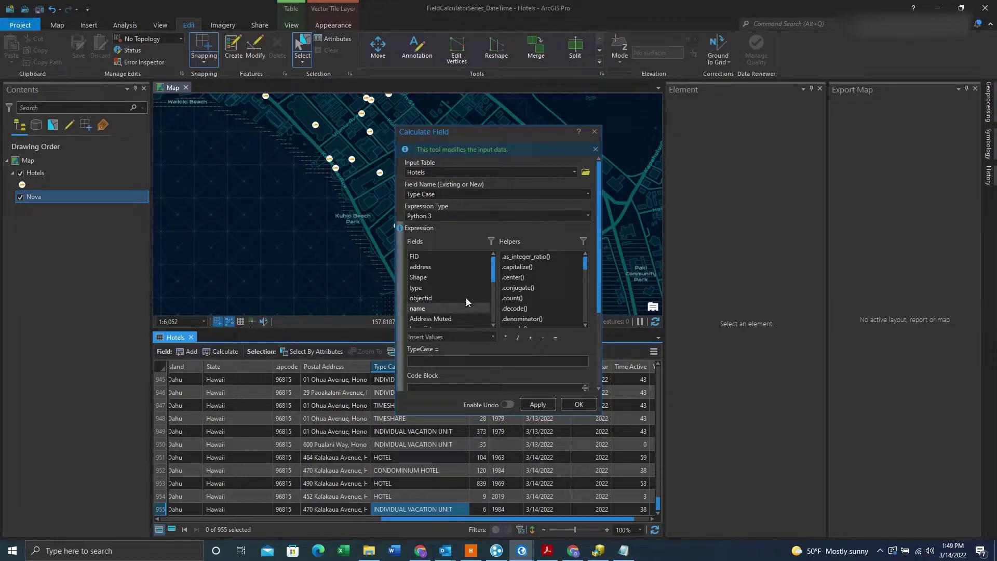
pyautogui.scroll(-5, 461, 288)
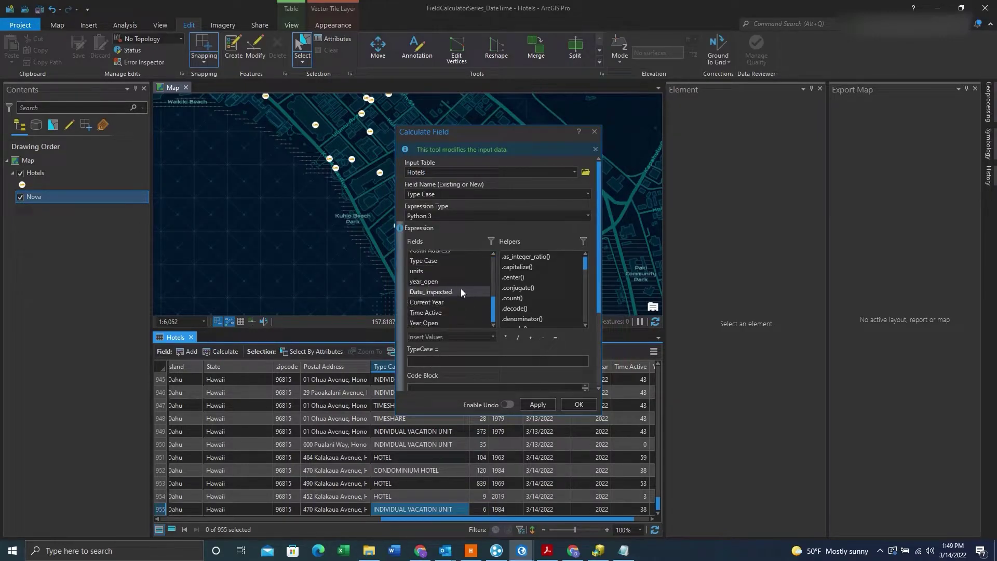
pyautogui.doubleClick(447, 261)
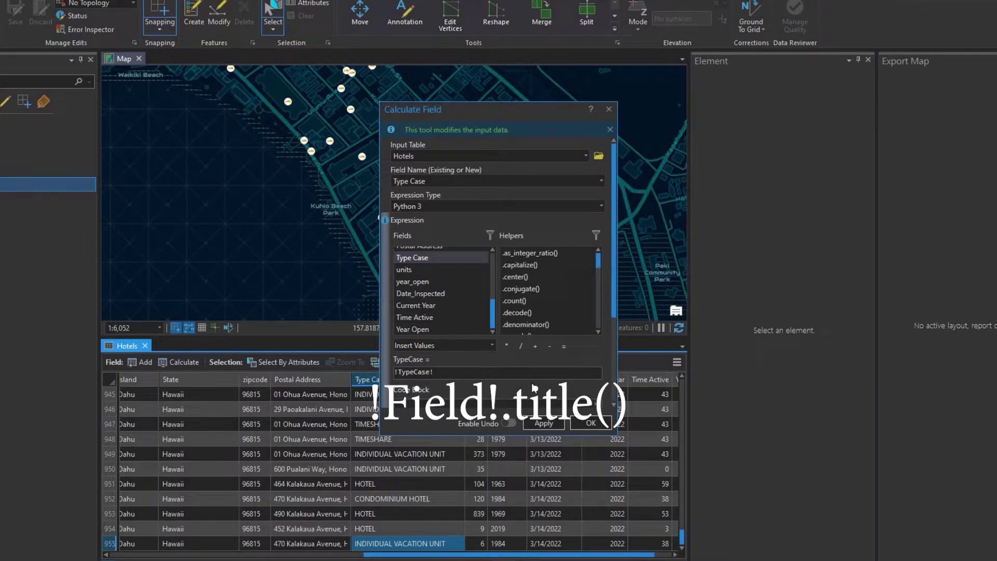
pyautogui.write('.title()')
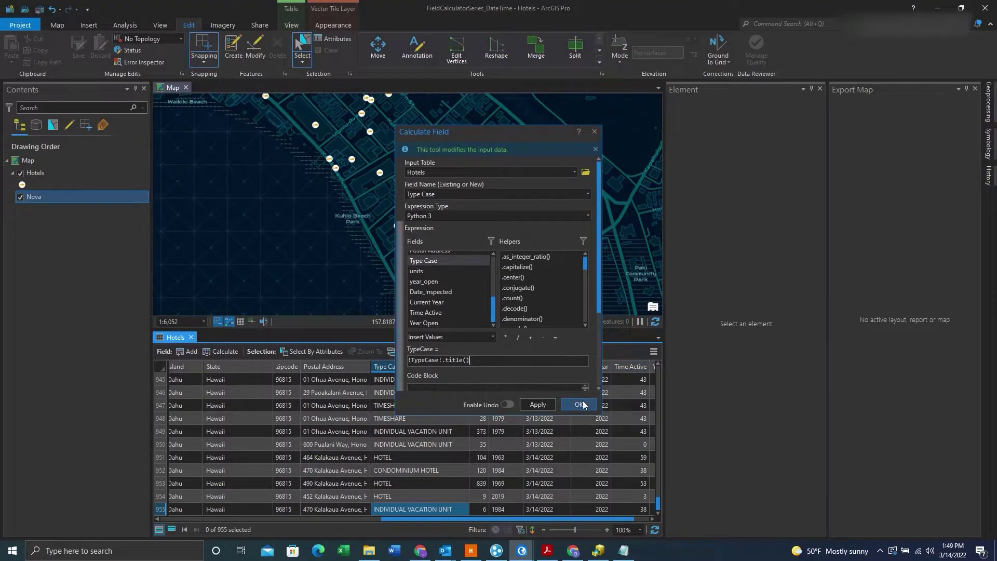
pyautogui.click(591, 423)
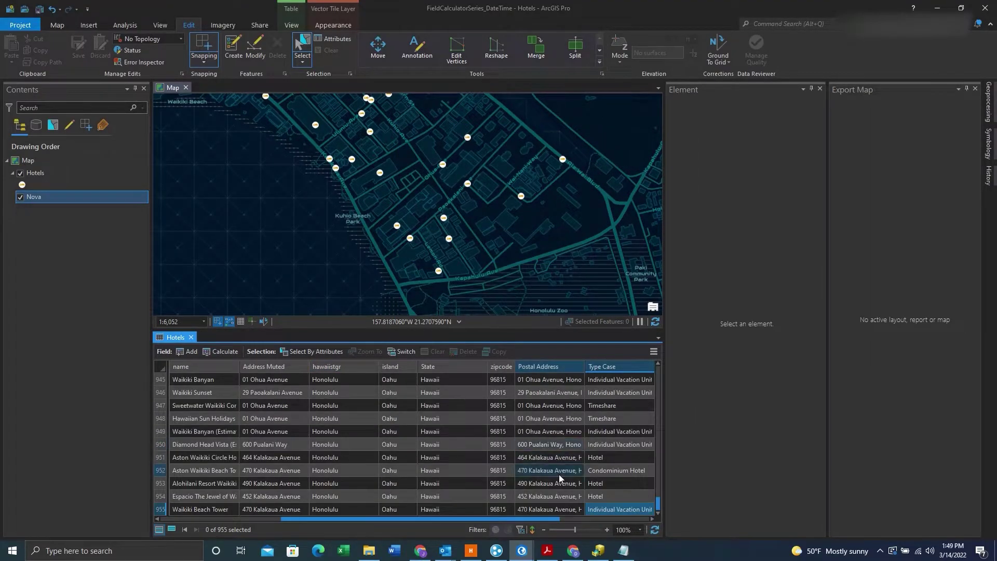
# Step: Widen Type Case to verify values like Individual Vacation Unit, then bring Units (U12, U373) into view
pyautogui.moveTo(541, 519); pyautogui.dragTo(644, 520)
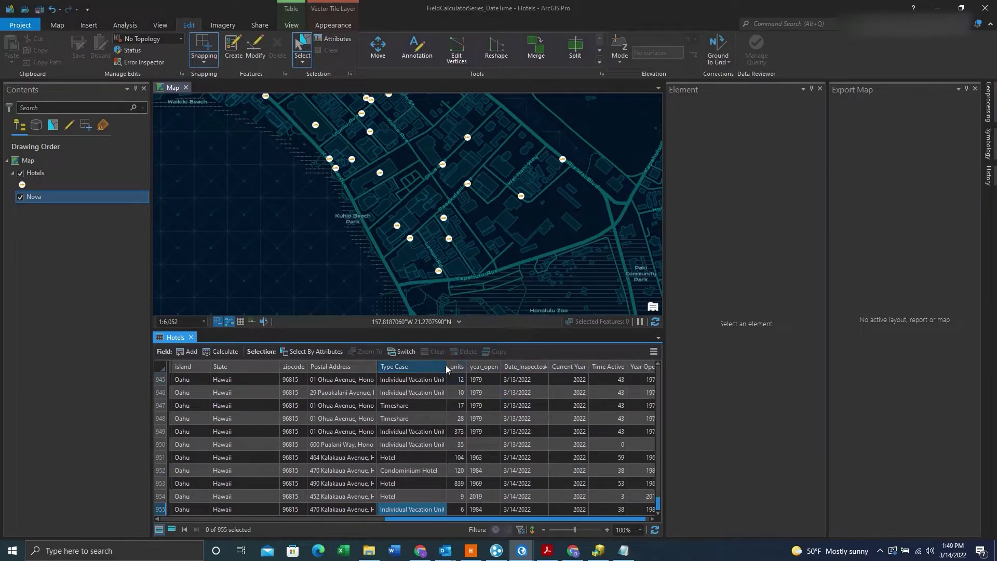
pyautogui.moveTo(447, 366); pyautogui.dragTo(511, 384)
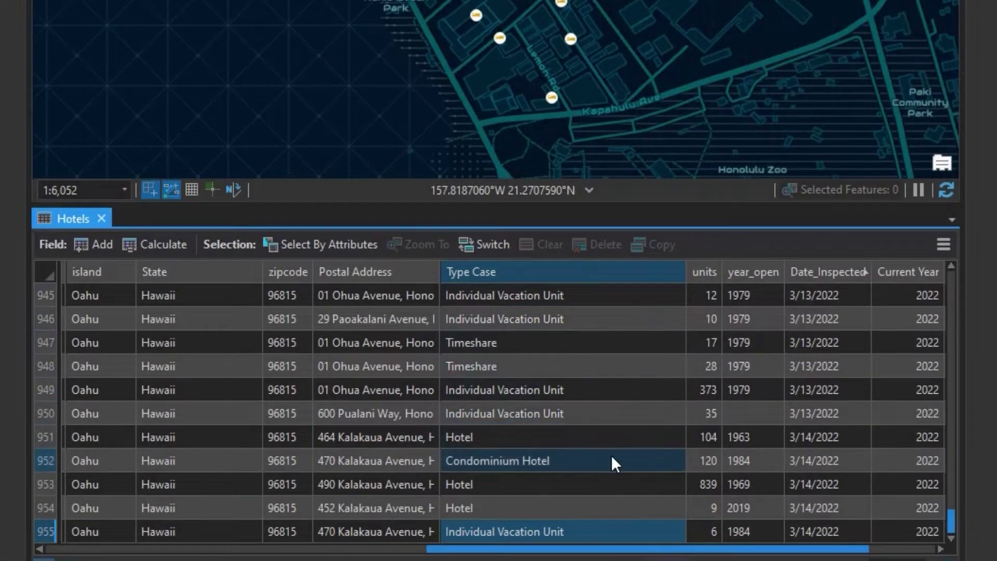
pyautogui.scroll(-1, 642, 423)
pyautogui.scroll(2, 640, 420)
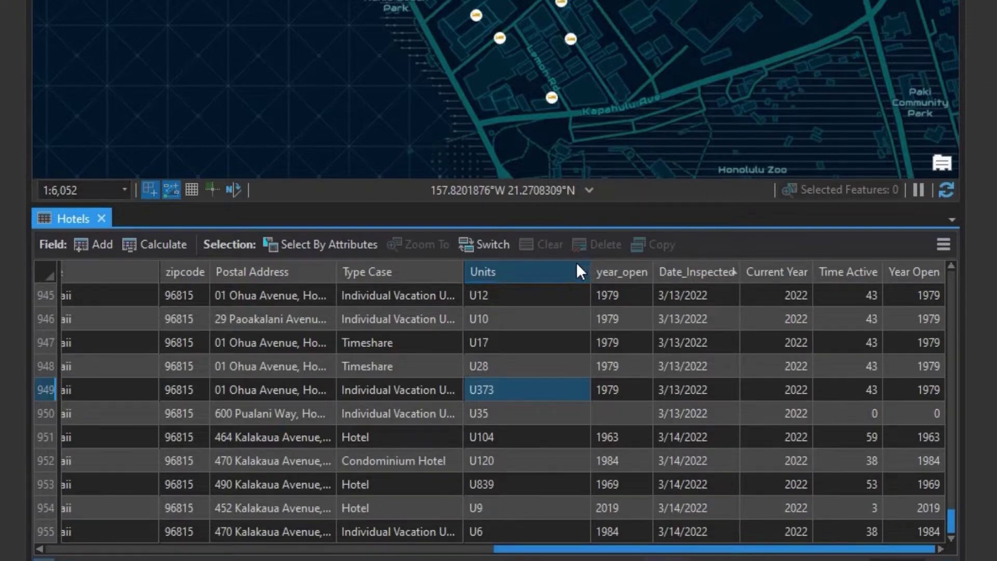
pyautogui.moveTo(577, 265)
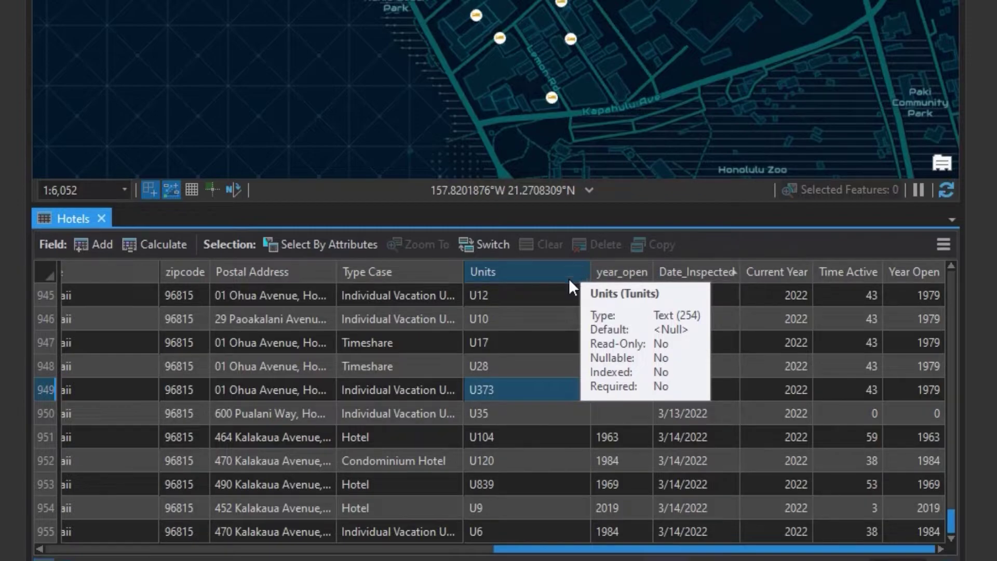
pyautogui.keyDown('ctrl'); pyautogui.click(563, 323); pyautogui.keyUp('ctrl')
pyautogui.keyDown('ctrl'); pyautogui.click(558, 296); pyautogui.keyUp('ctrl')
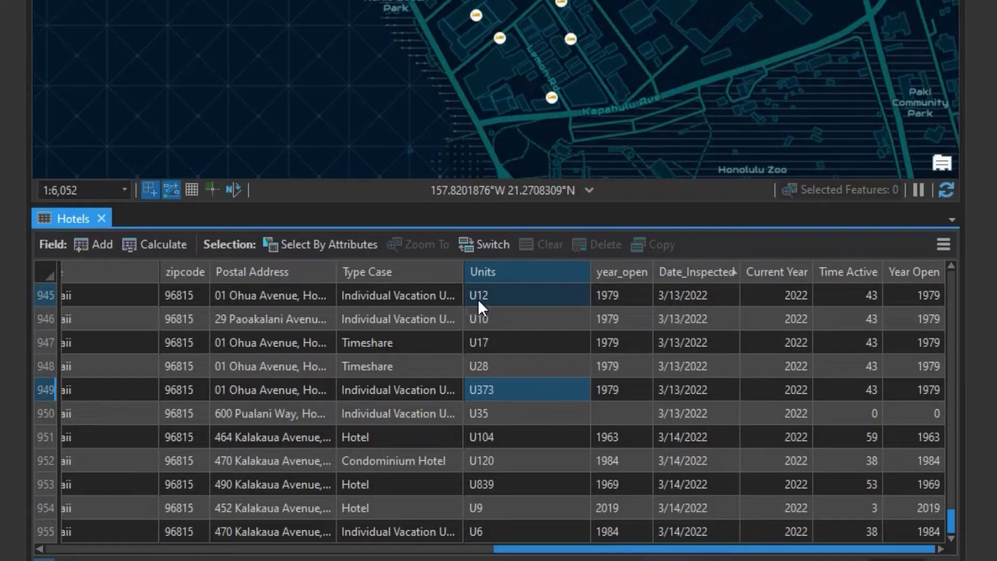
pyautogui.keyDown('ctrl'); pyautogui.click(510, 289); pyautogui.keyUp('ctrl')
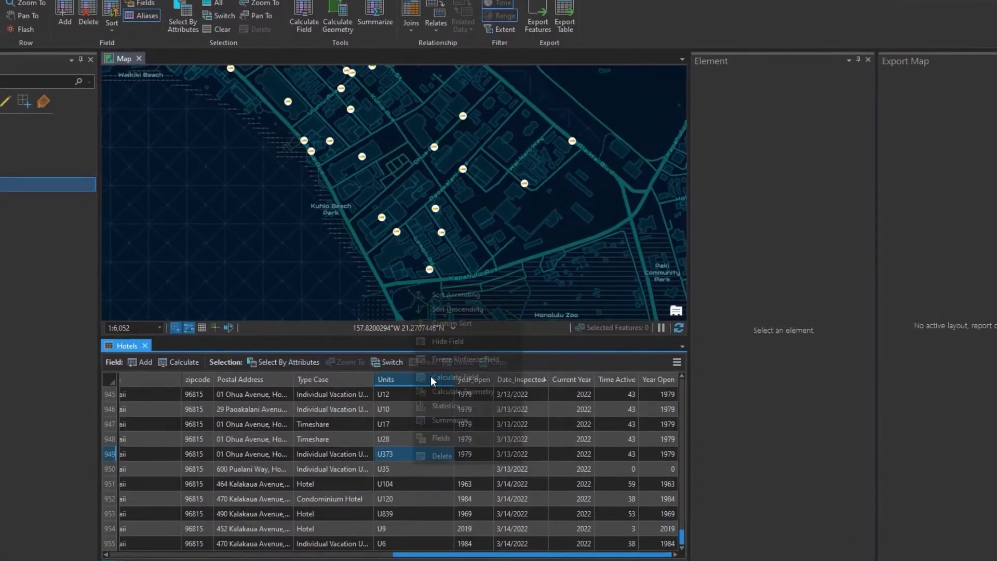
# Step: Calculate Units as !Tunits![1:] to drop the leading U, giving values like 140 and 373
pyautogui.rightClick(553, 267)
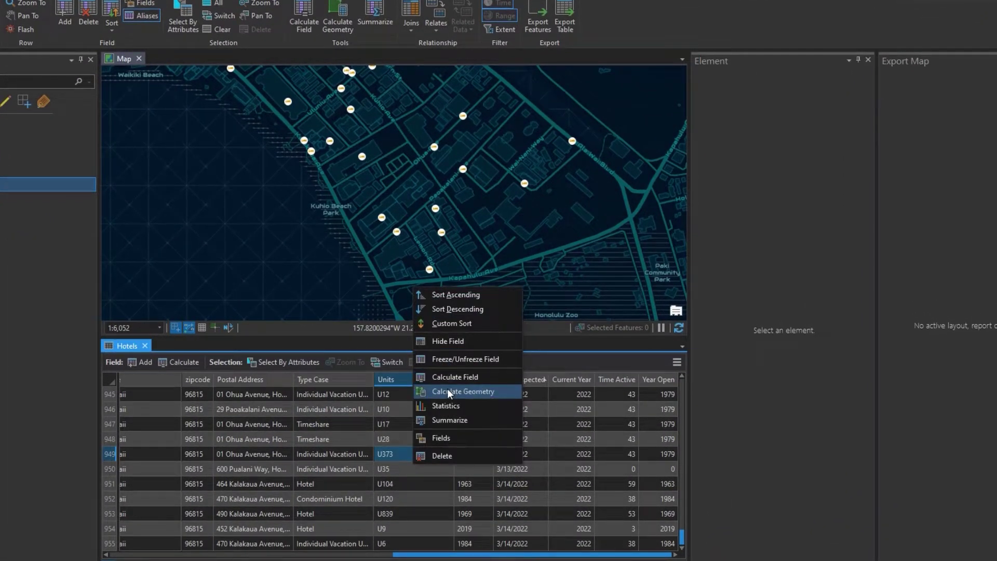
pyautogui.click(452, 378)
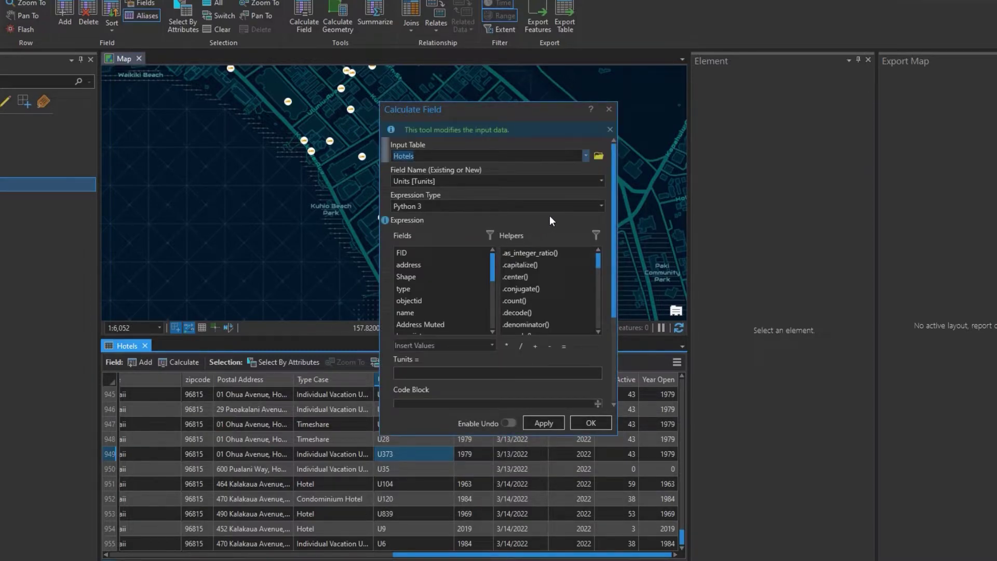
pyautogui.moveTo(493, 262); pyautogui.dragTo(506, 304)
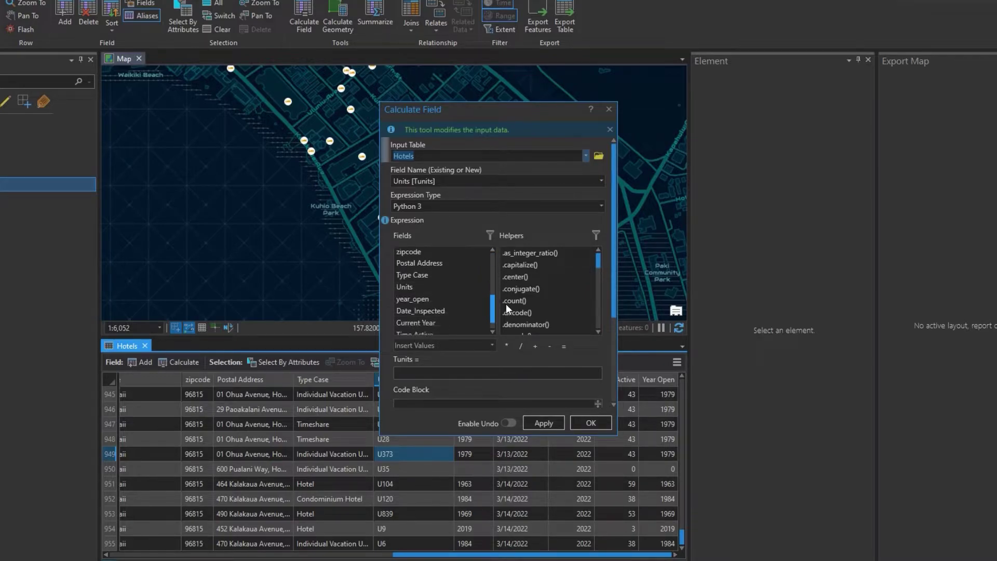
pyautogui.doubleClick(413, 287)
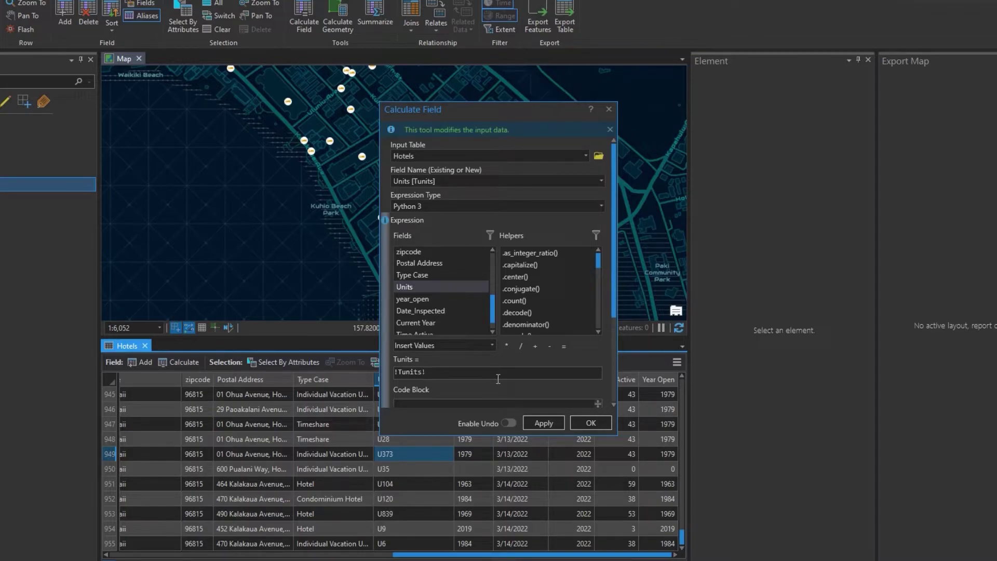
pyautogui.write('[]')
pyautogui.write('1')
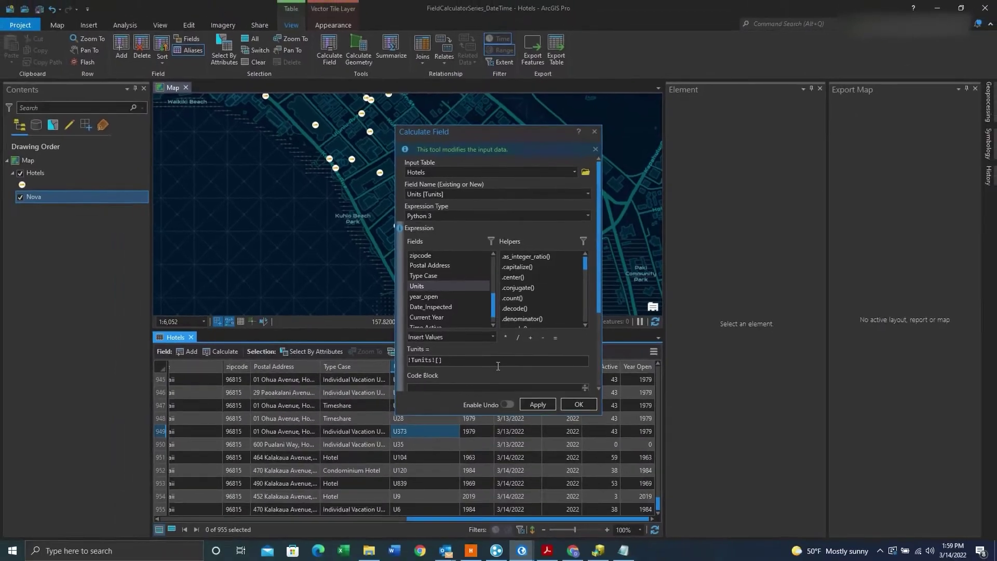
pyautogui.write(':')
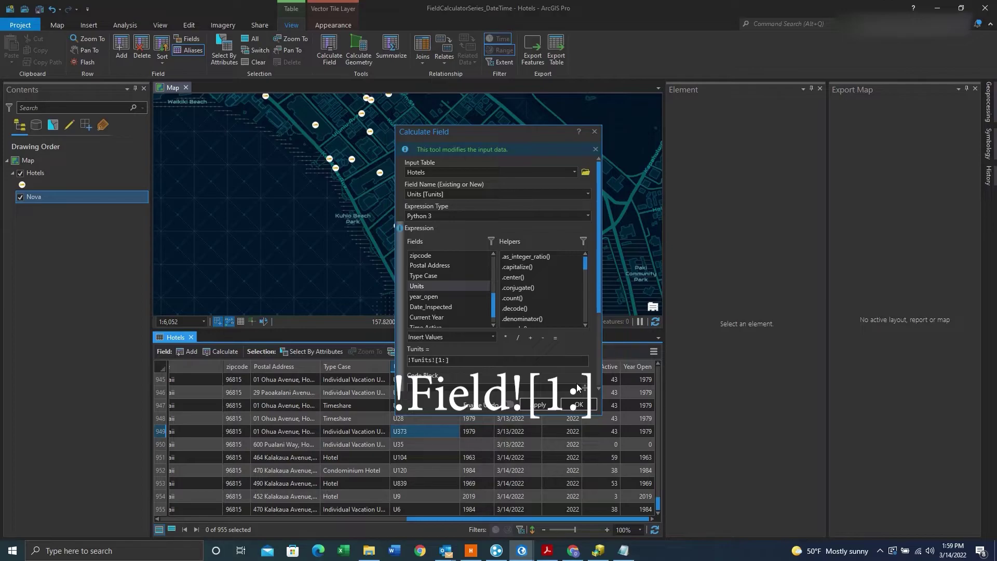
pyautogui.click(578, 404)
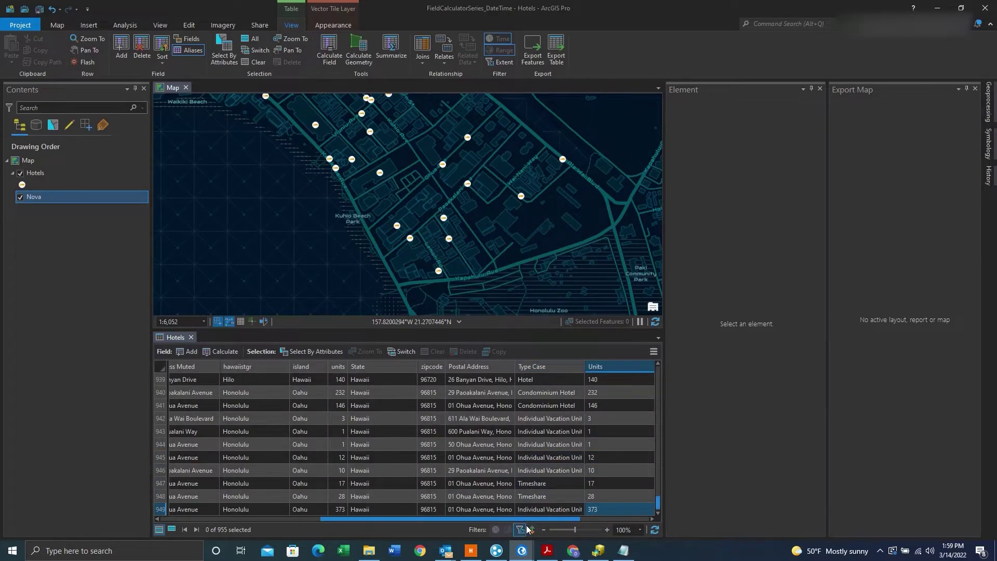
pyautogui.moveTo(525, 519); pyautogui.dragTo(576, 525)
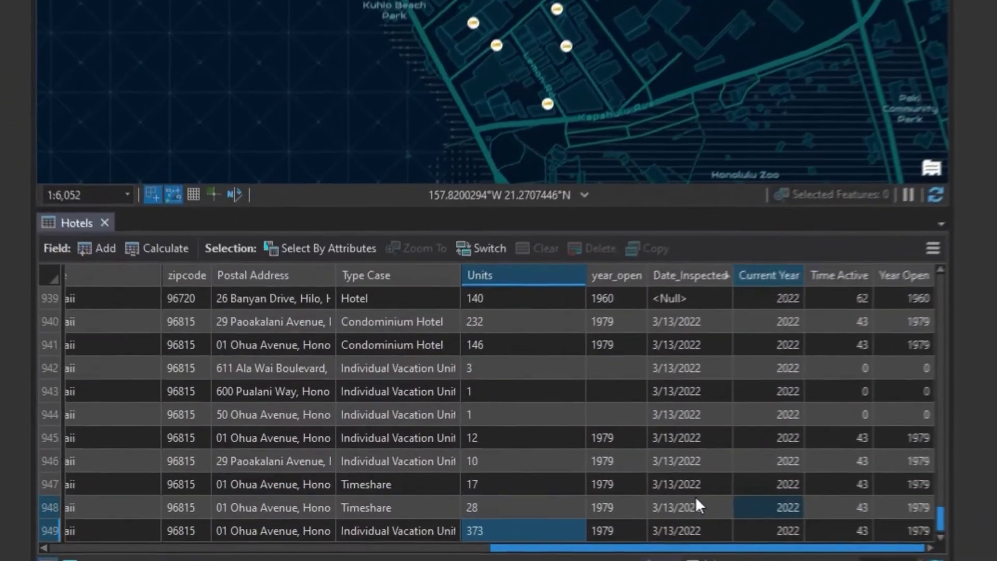
pyautogui.scroll(10, 597, 405)
pyautogui.click(721, 414)
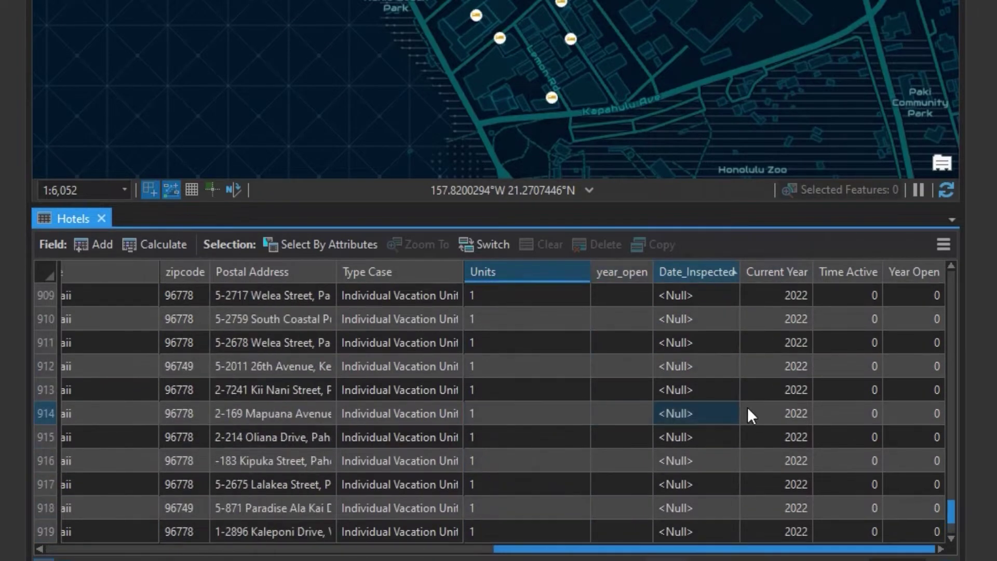
pyautogui.moveTo(956, 461); pyautogui.dragTo(953, 278)
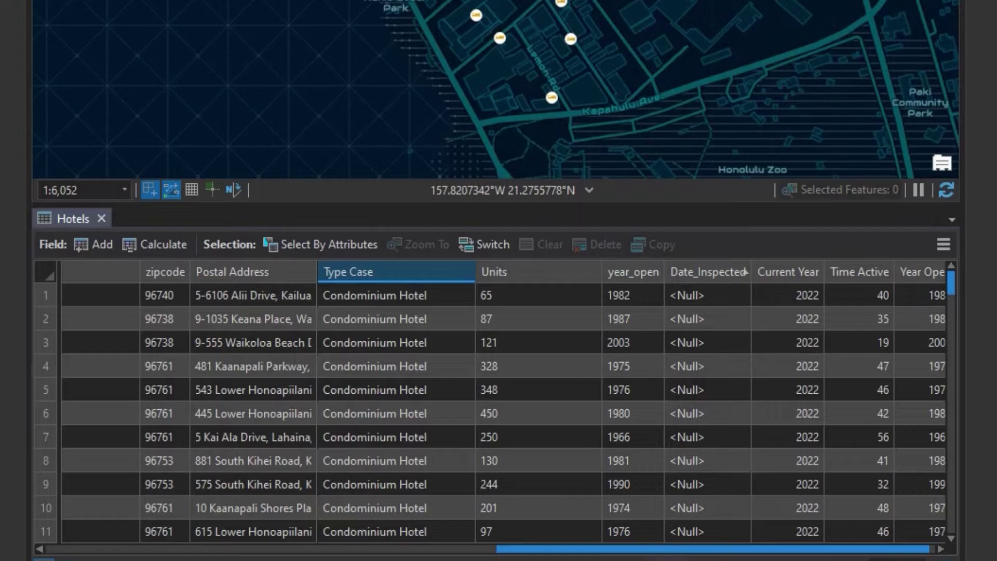
pyautogui.click(439, 319)
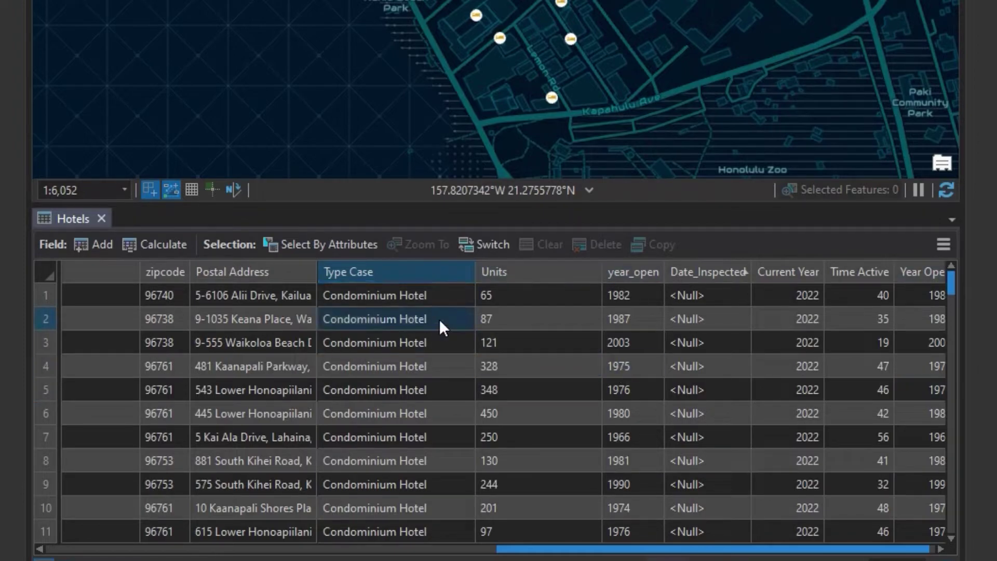
pyautogui.click(357, 296)
pyautogui.click(446, 317)
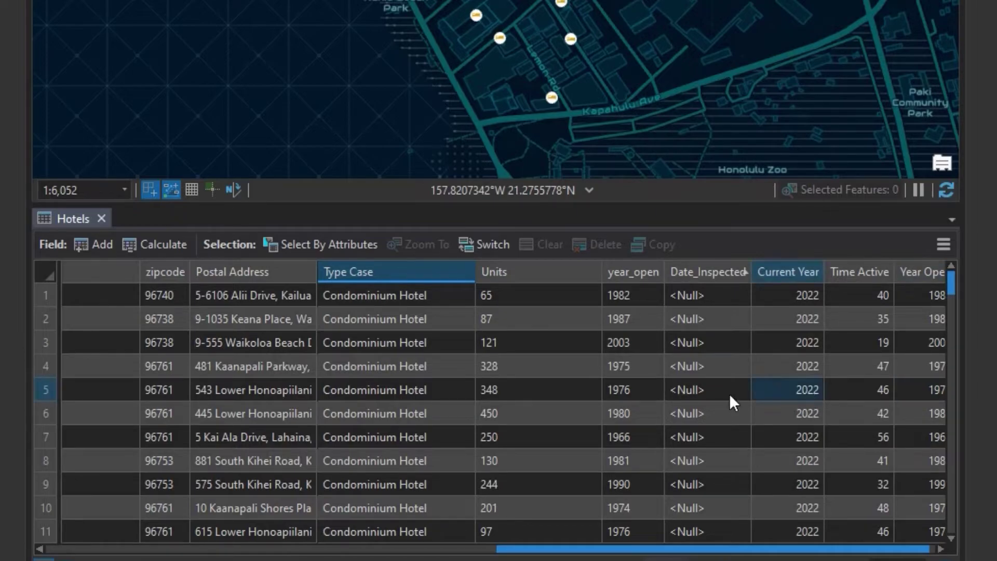
# Step: Calculate Type Case as !TypeCase!.replace("Hotel", "Luxury Hotel")
pyautogui.rightClick(395, 273)
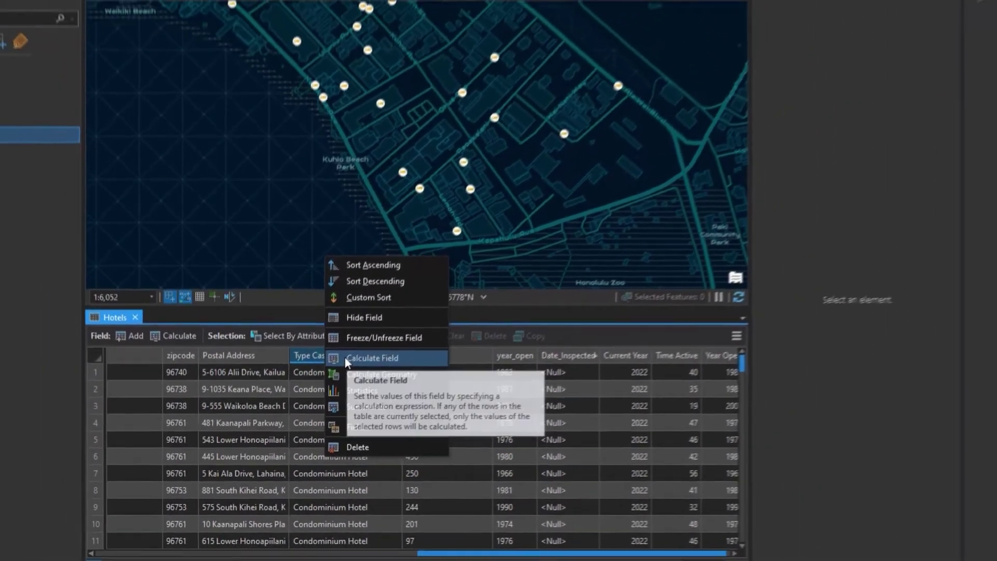
pyautogui.click(411, 276)
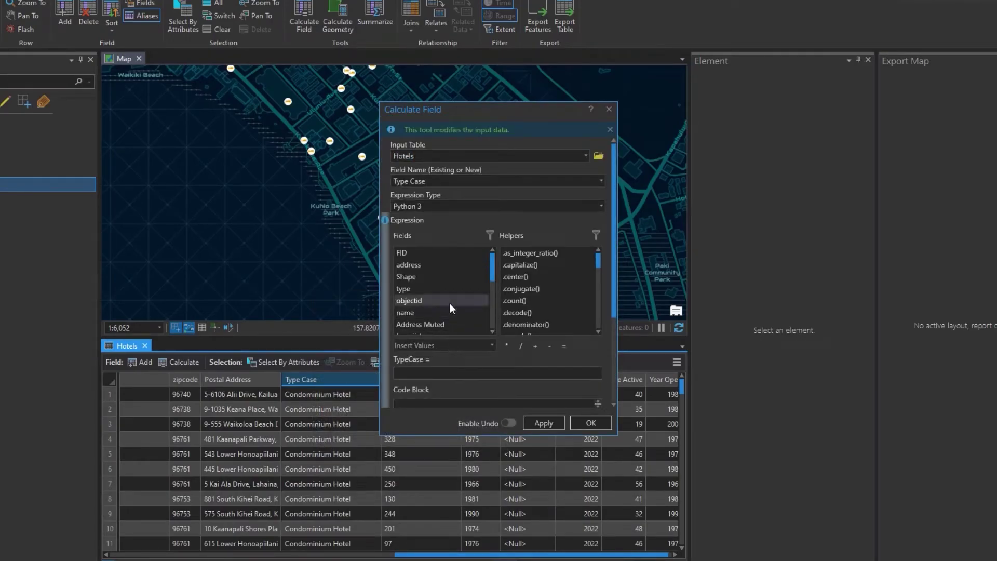
pyautogui.scroll(-3, 450, 300)
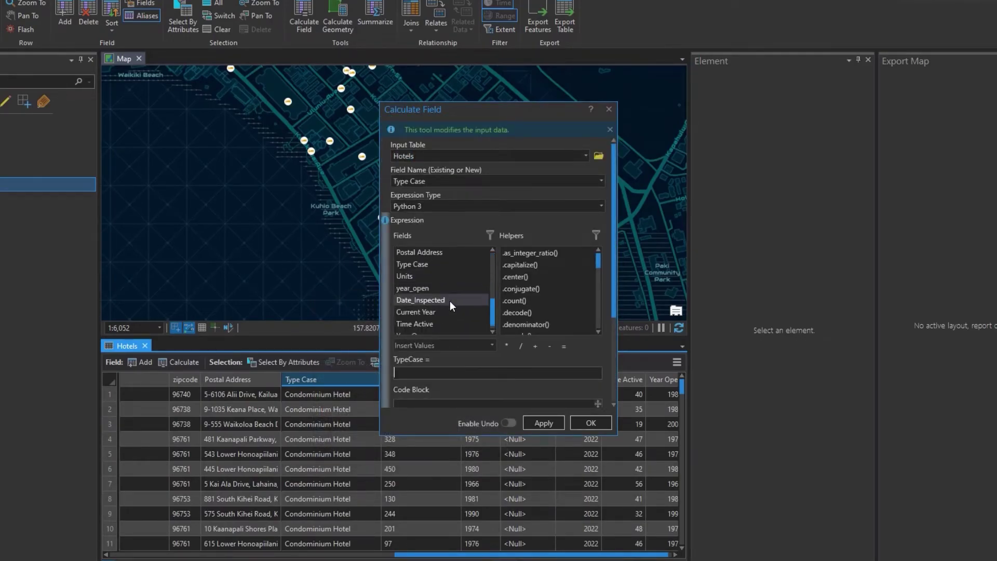
pyautogui.doubleClick(433, 267)
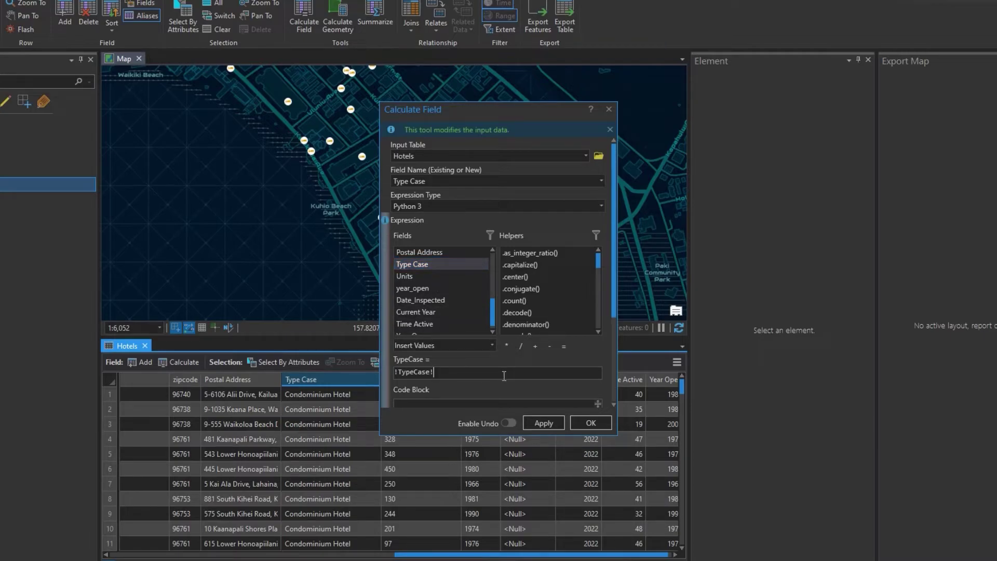
pyautogui.write('.replace("Hotel')
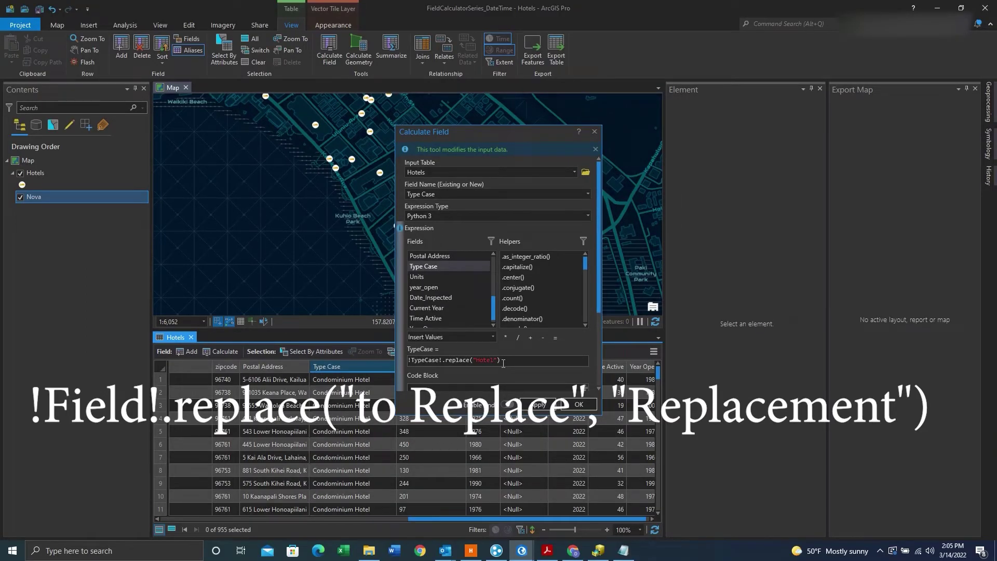
pyautogui.write(',')
pyautogui.write(' "')
pyautogui.write('Re')
pyautogui.write('xury')
pyautogui.write('"')
pyautogui.write('Hotel')
pyautogui.click(569, 403)
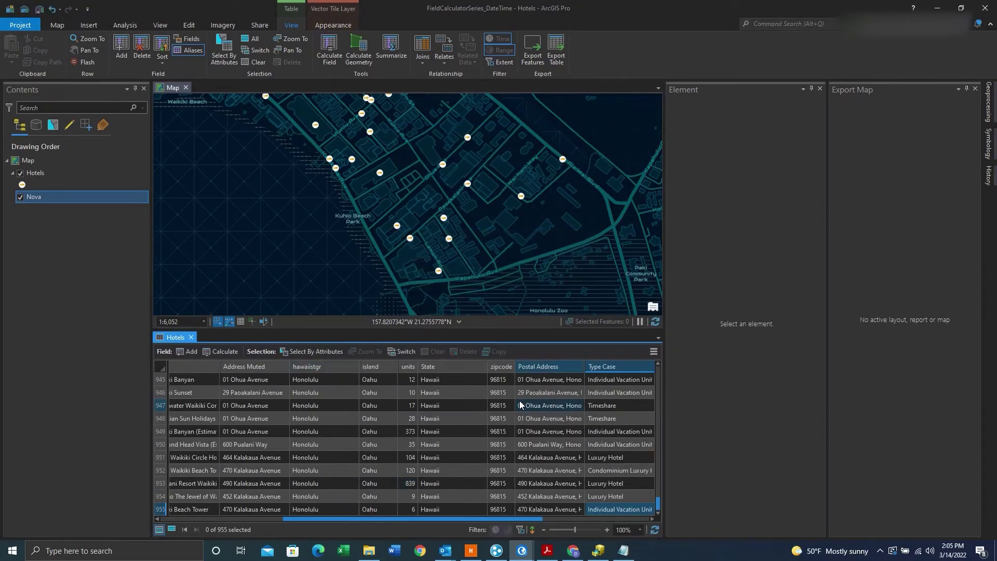
# Step: Widen Type Case and scroll up to read values like Condominium Luxury Hotel and Bed & Breakfast
pyautogui.moveTo(526, 519); pyautogui.dragTo(670, 523)
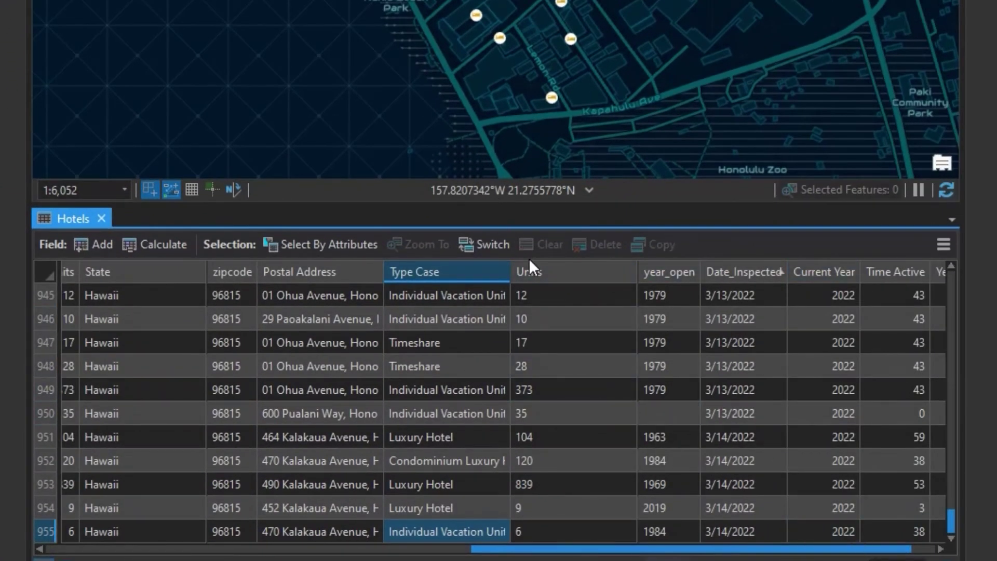
pyautogui.moveTo(511, 271); pyautogui.dragTo(616, 305)
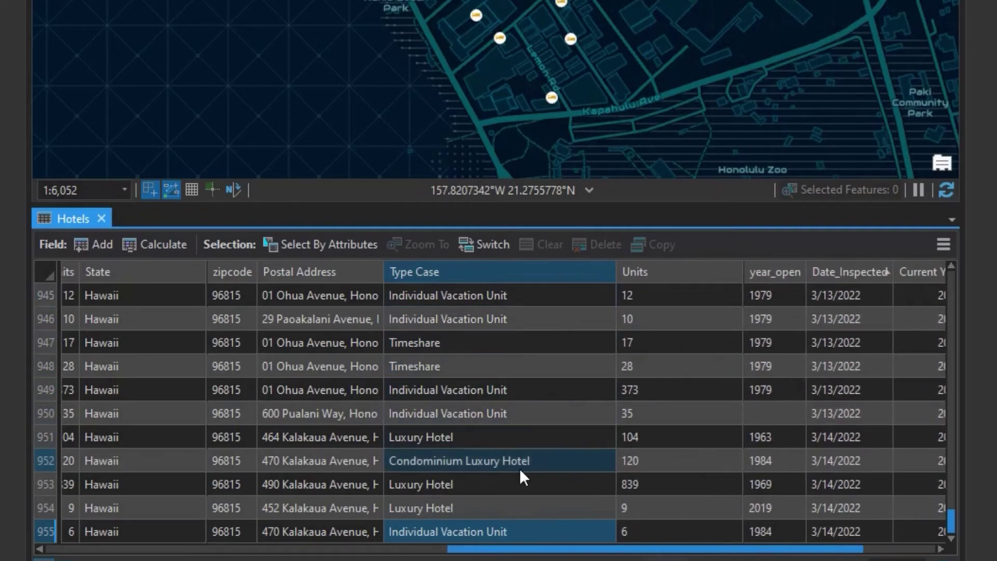
pyautogui.scroll(9, 499, 438)
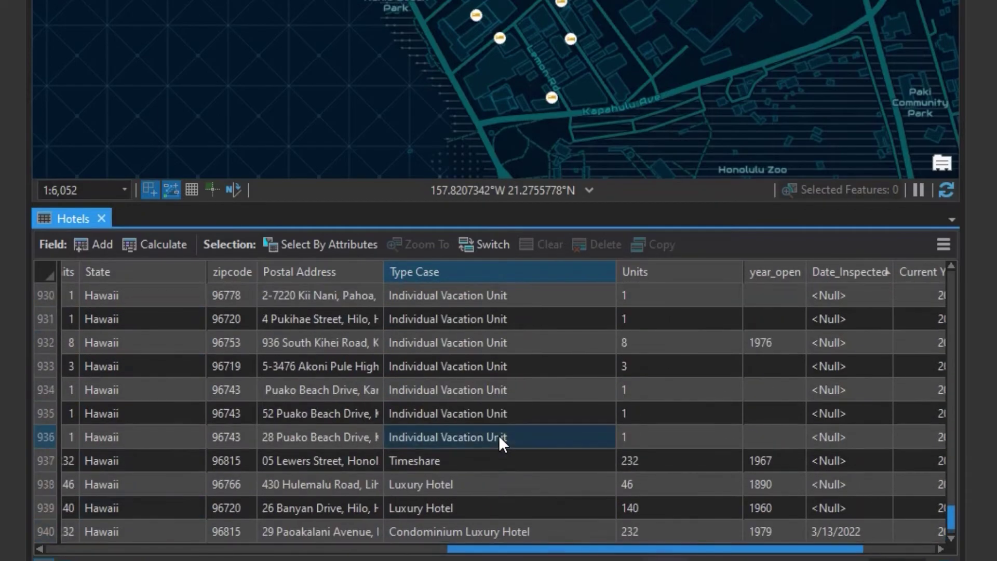
pyautogui.scroll(15, 498, 435)
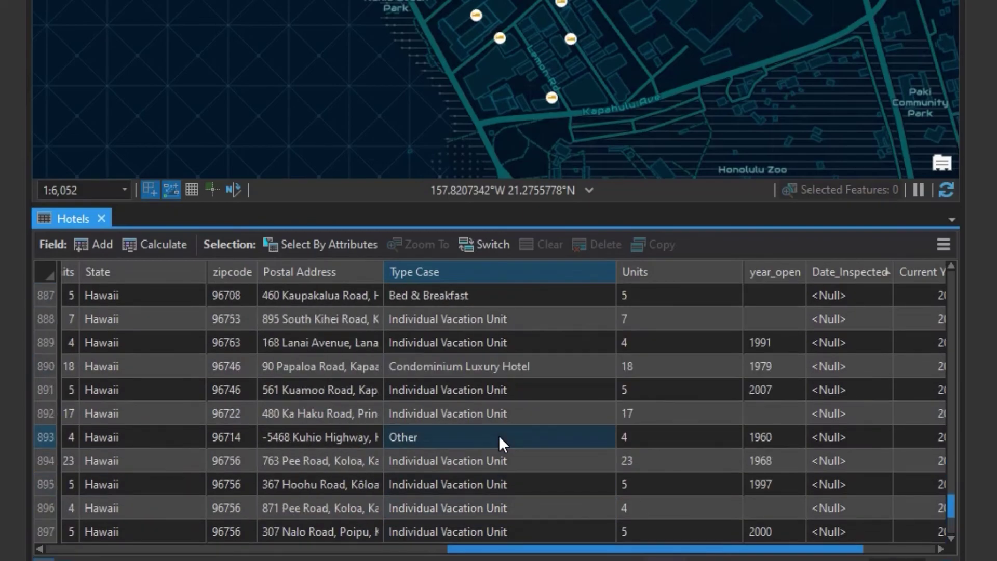